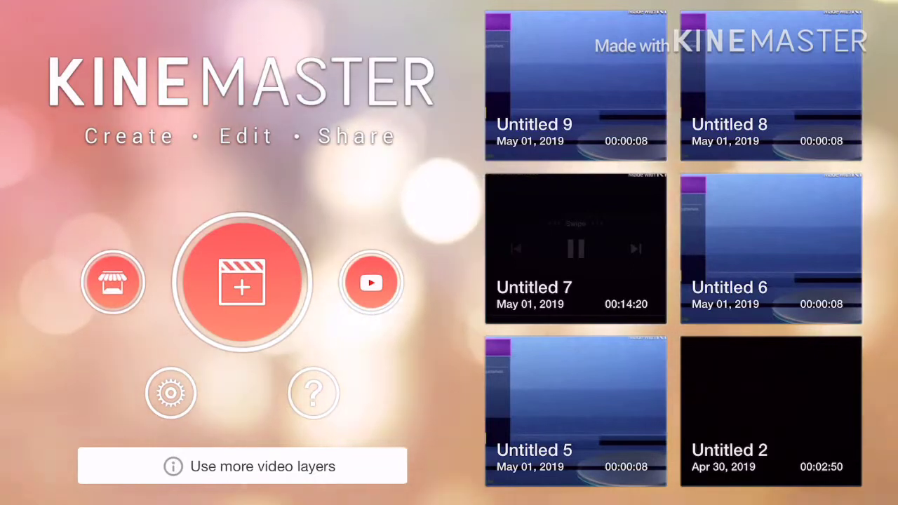
Create a 16:9 project and add the Fortnite emote clip and the WackyTube intro clip.
click(241, 281)
click(274, 274)
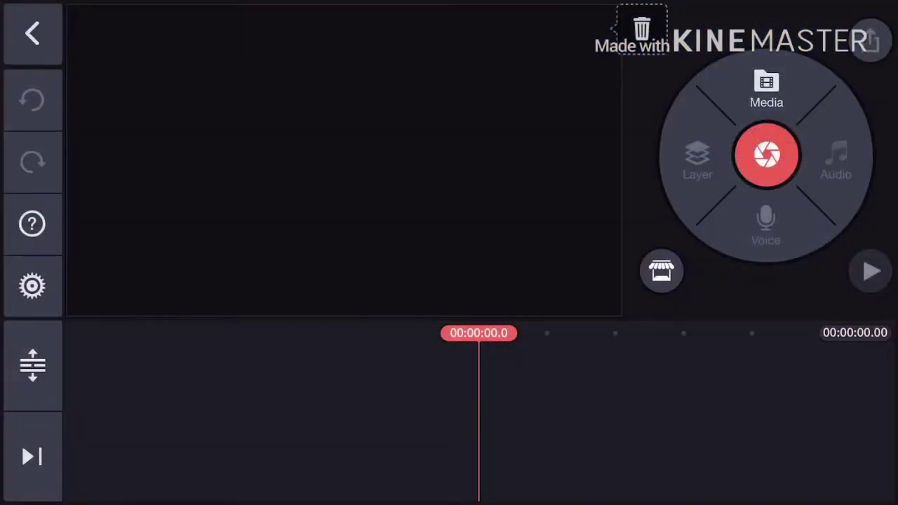
click(766, 90)
scroll(480, 185, down, 2)
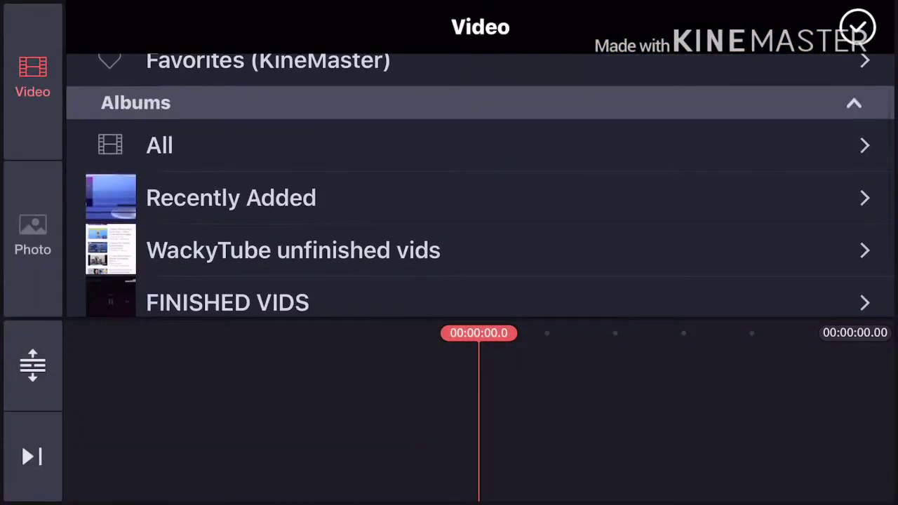
click(159, 146)
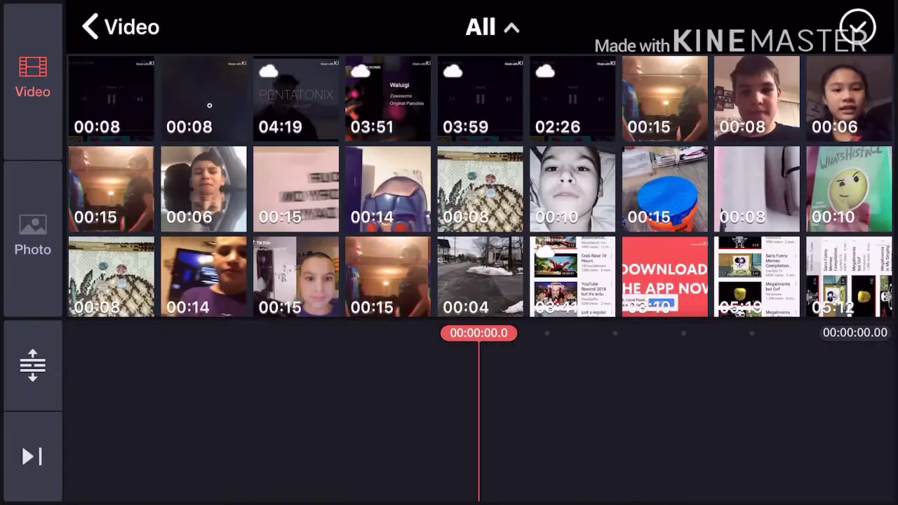
scroll(209, 105, down, 15)
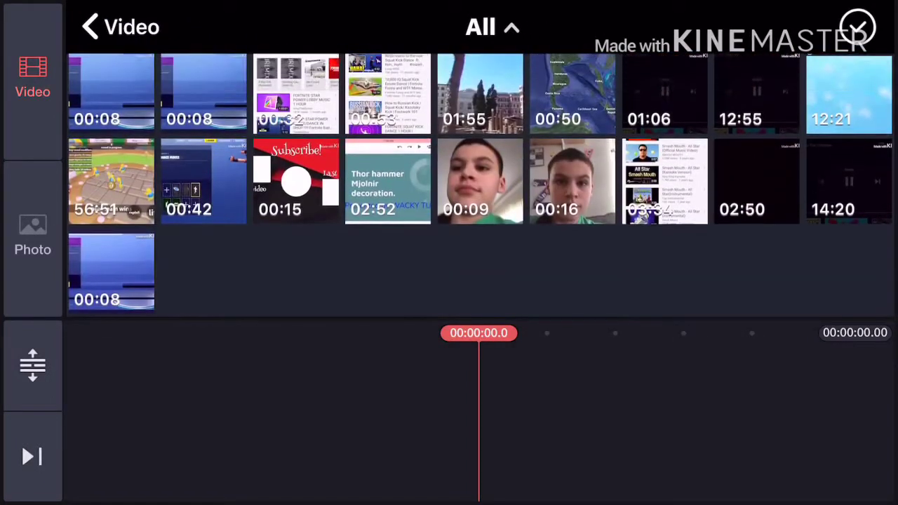
click(111, 271)
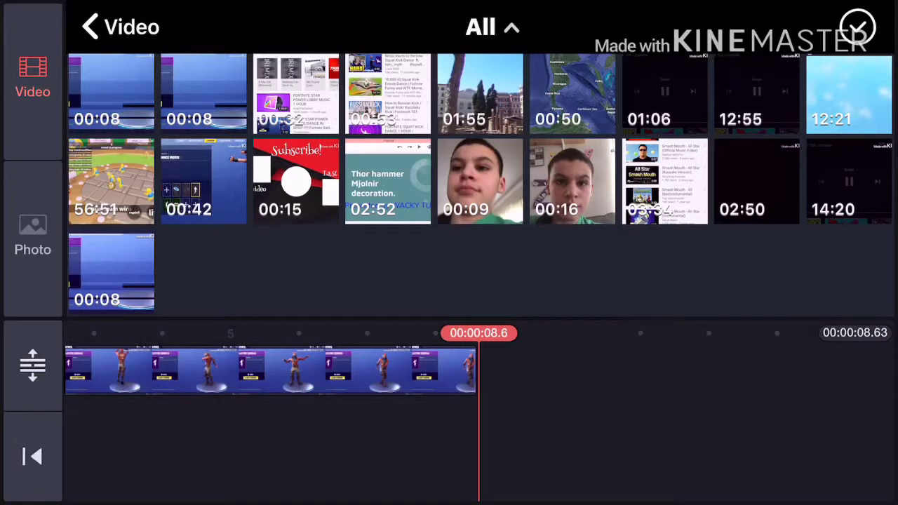
scroll(481, 183, up, 10)
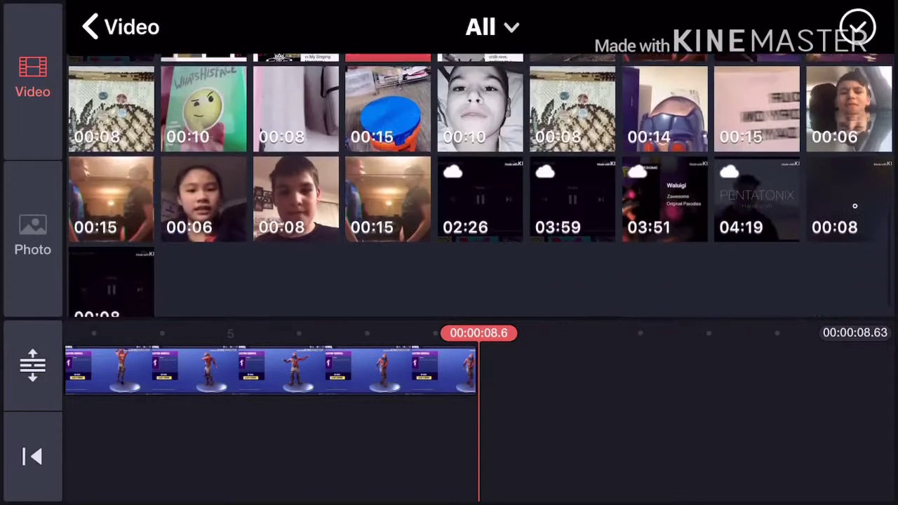
scroll(481, 182, down, 1)
click(111, 277)
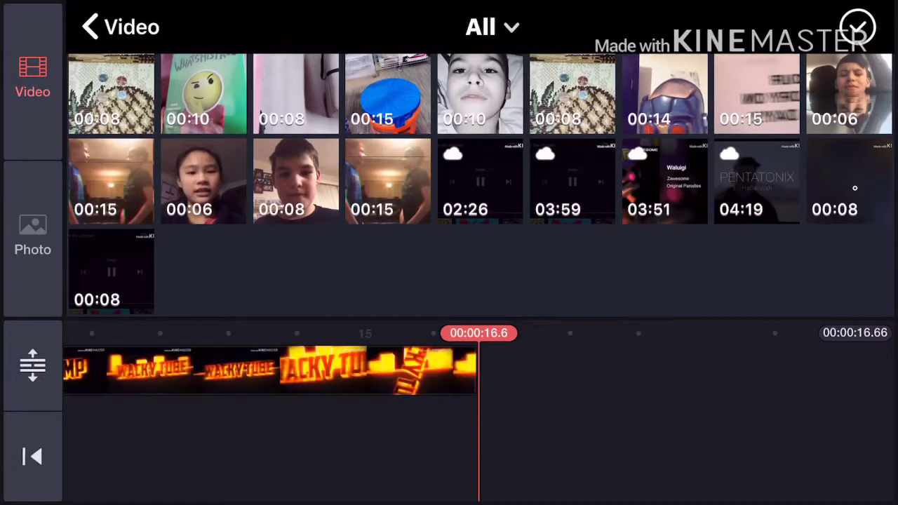
click(857, 26)
Delete the Fortnite emote clip so only the intro remains on the timeline.
drag(140, 370, 702, 370)
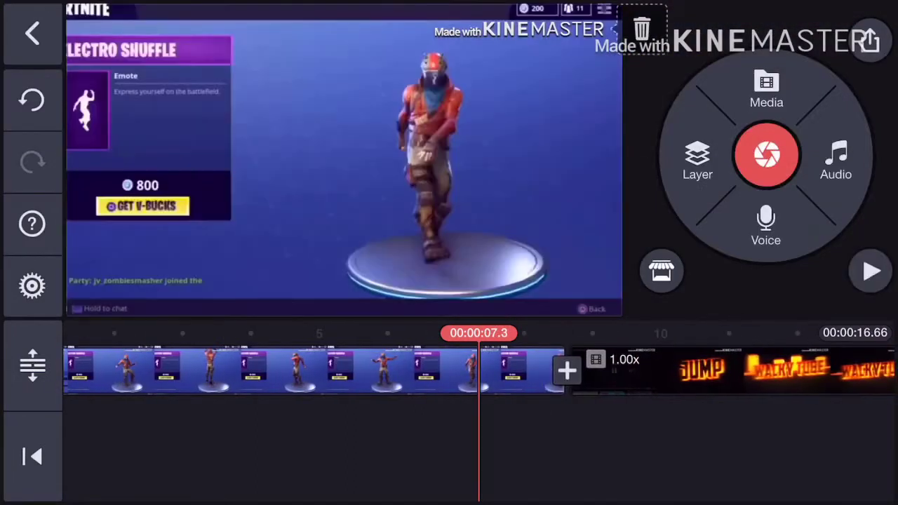
click(316, 371)
click(31, 286)
click(31, 456)
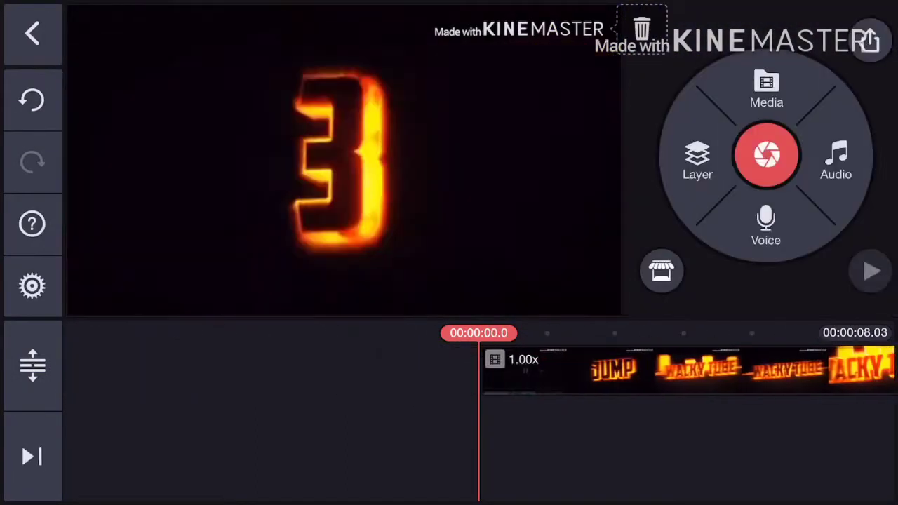
Set the intro clip's Mixer volume to 200 with Auto Volume on.
click(667, 370)
drag(631, 370, 477, 370)
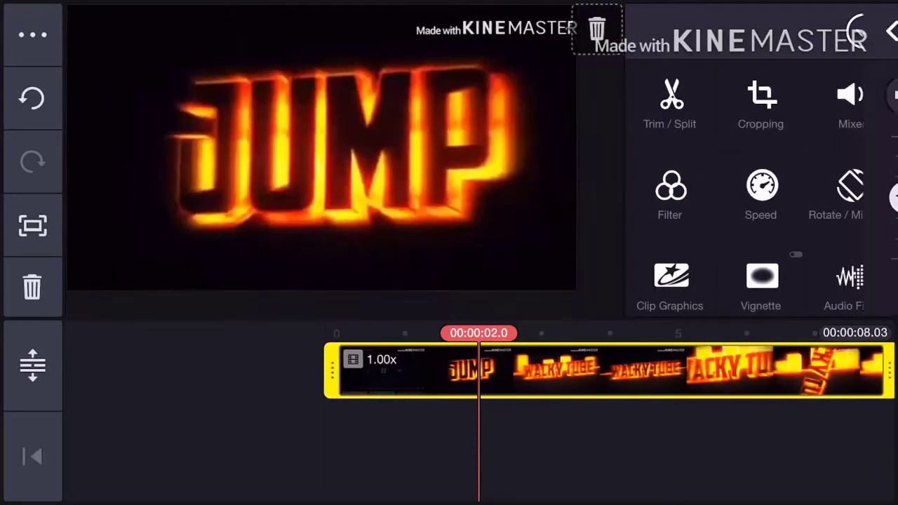
click(850, 96)
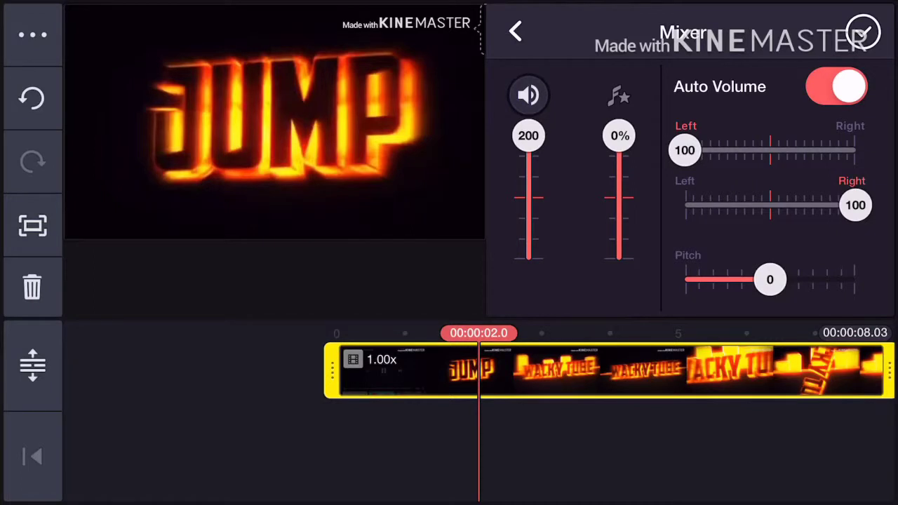
click(515, 31)
Raise the intro's volume envelope to 200% and play the boosted clip back.
drag(771, 246, 771, 154)
click(669, 280)
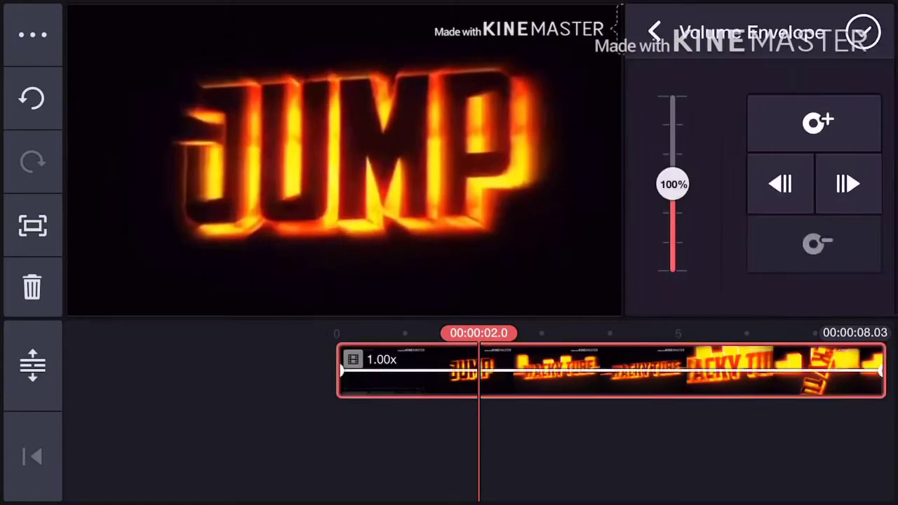
drag(672, 184, 672, 98)
click(847, 184)
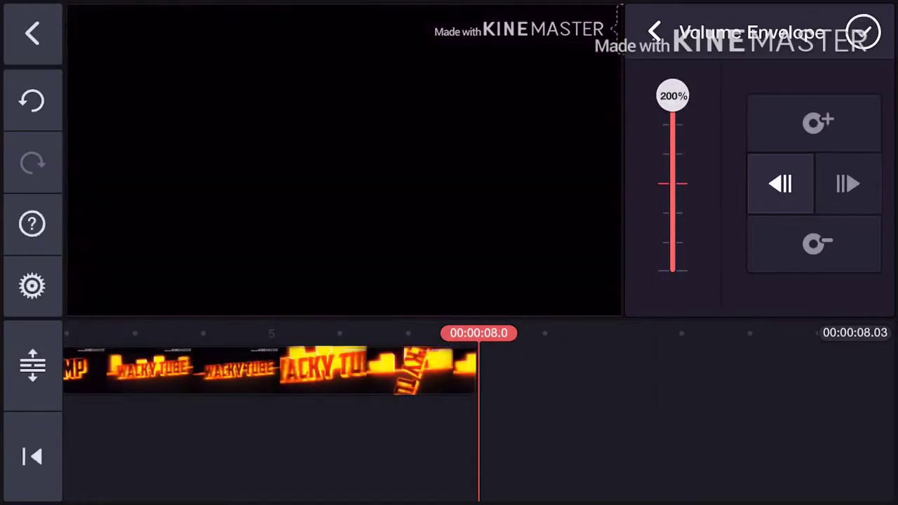
click(862, 32)
click(870, 271)
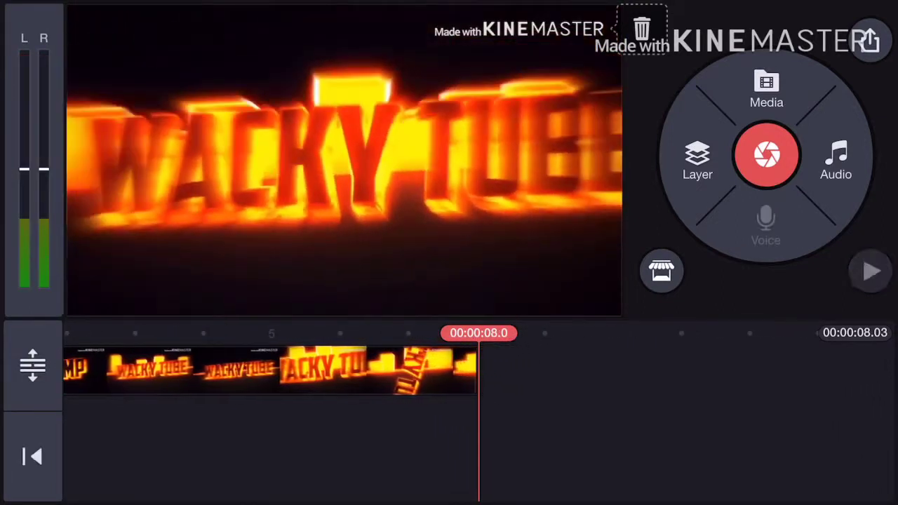
Export the boosted intro at 4K 2160P, 30 fps, skipping the Premium offer.
click(869, 41)
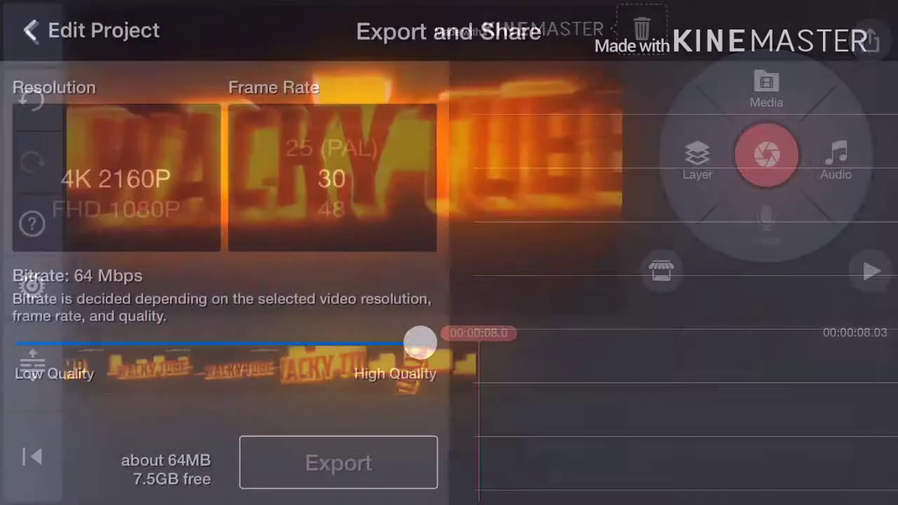
click(338, 462)
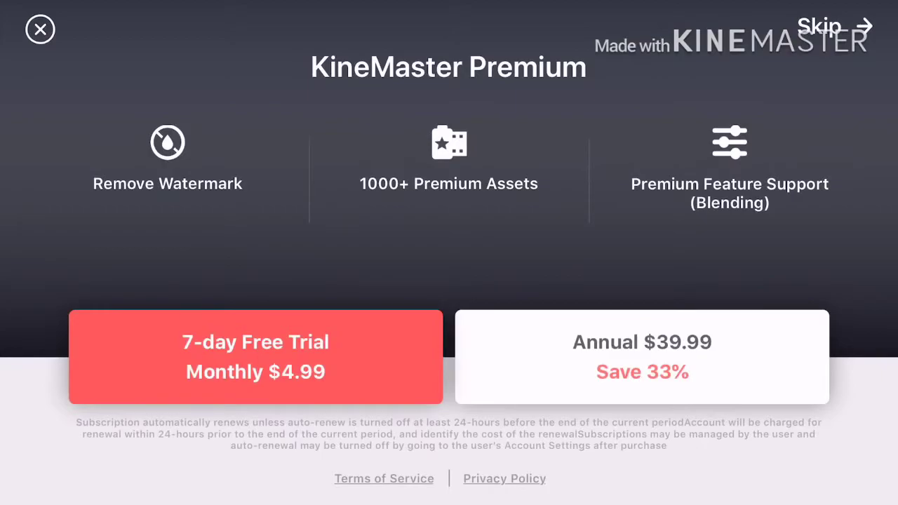
click(834, 27)
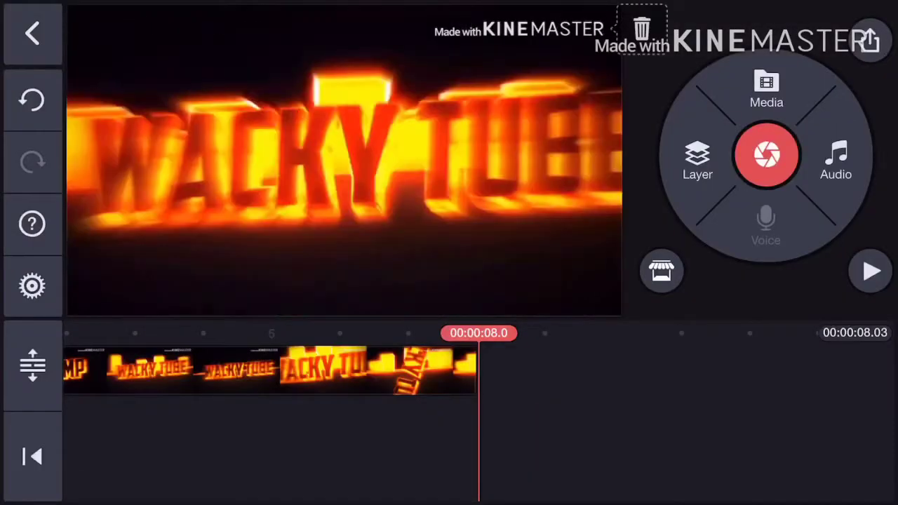
Start a fresh 16:9 project holding the exported 8-second WackyTube intro, with the clip selected.
click(31, 33)
click(242, 284)
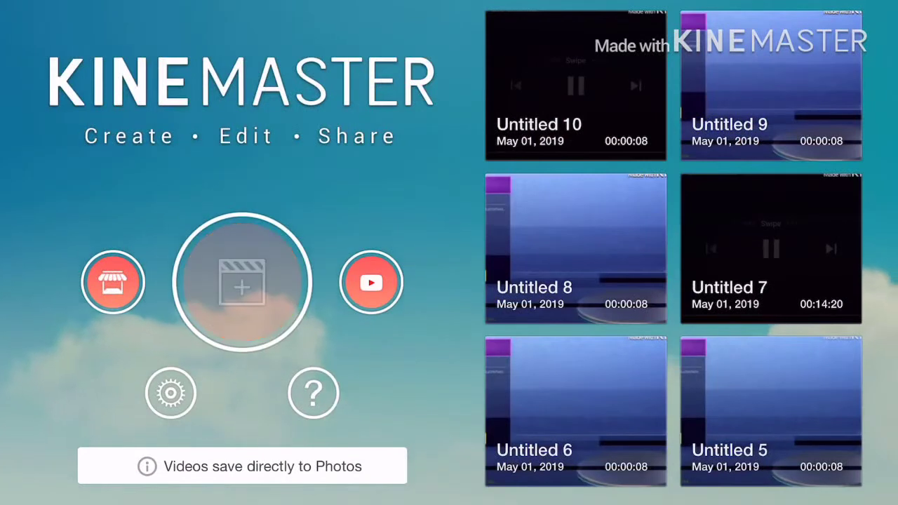
click(267, 289)
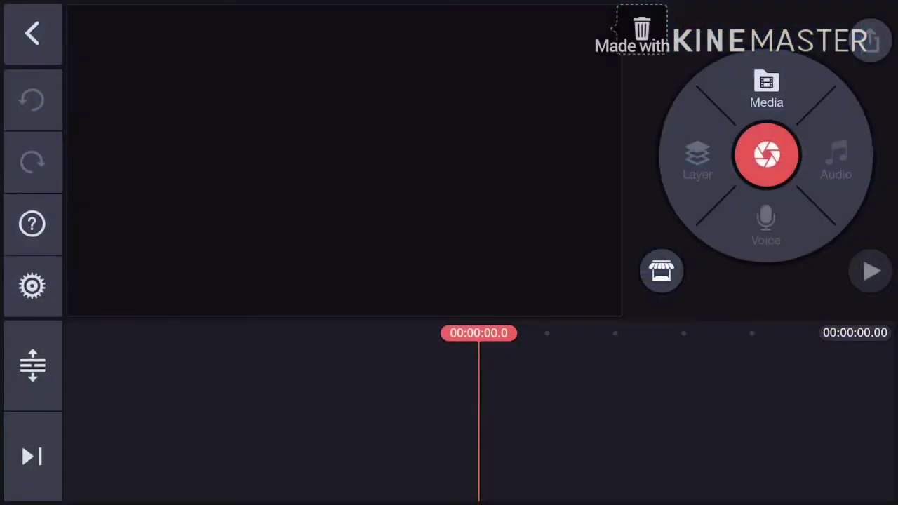
click(766, 90)
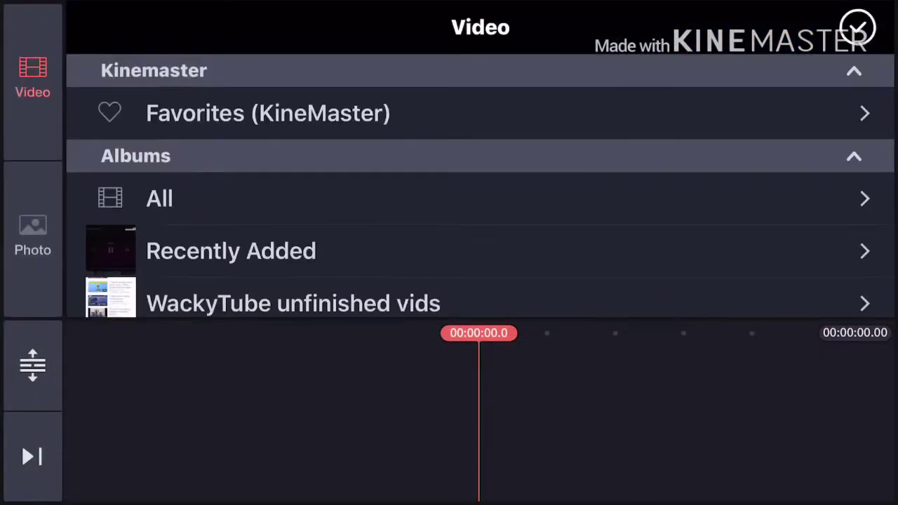
click(159, 199)
click(110, 98)
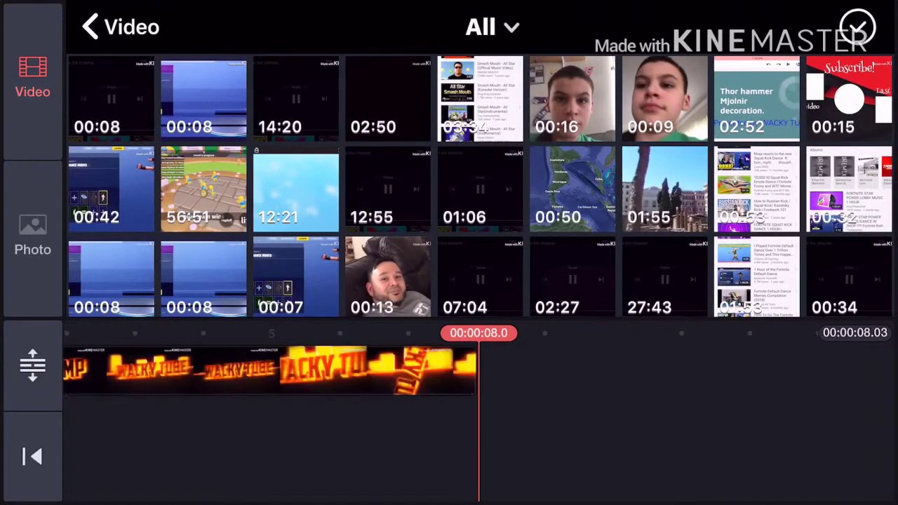
click(857, 28)
click(267, 369)
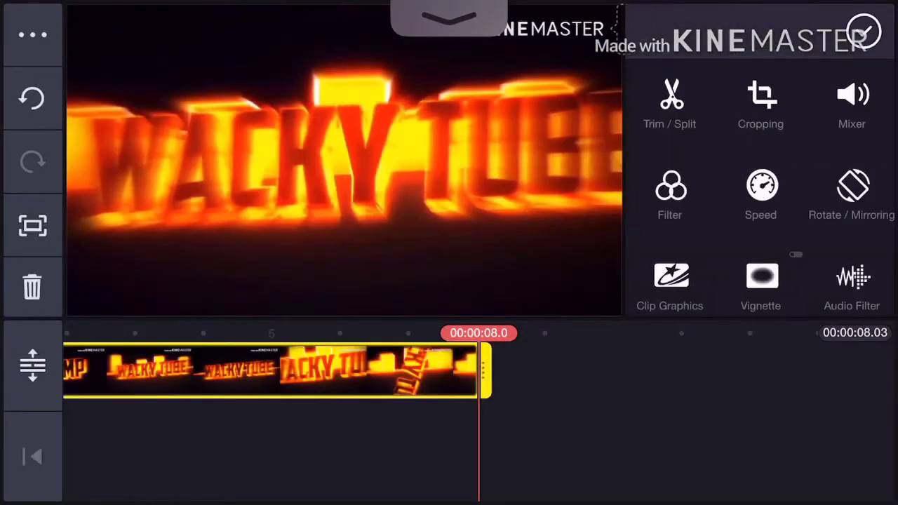
click(671, 90)
Set the re-imported intro's Mixer volume to 200 with Auto Volume on.
click(661, 31)
click(852, 92)
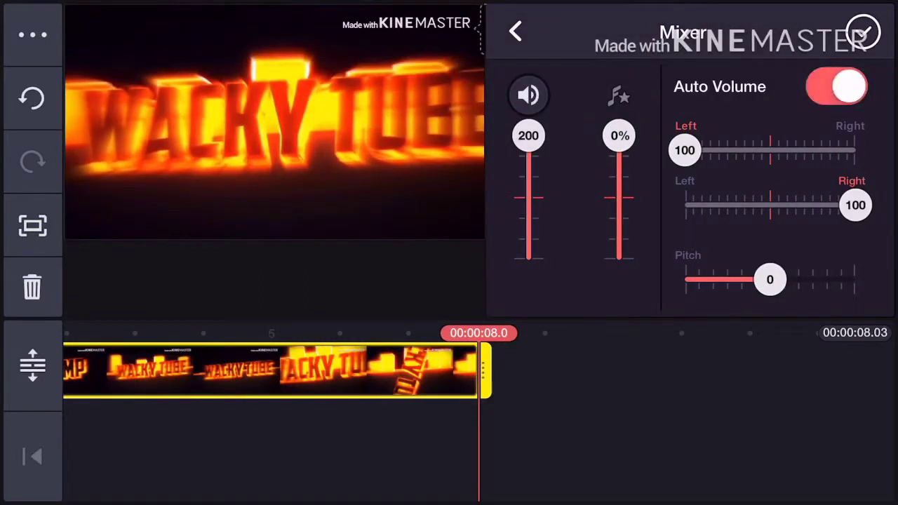
click(515, 31)
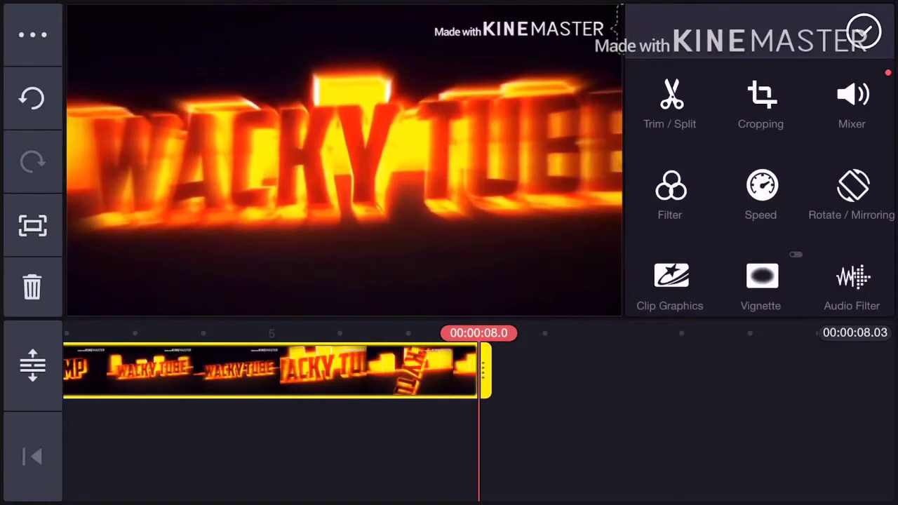
Confirm the volume envelope sits at 200% at both keyframes, then play from the start.
scroll(760, 211, down, 2)
click(671, 263)
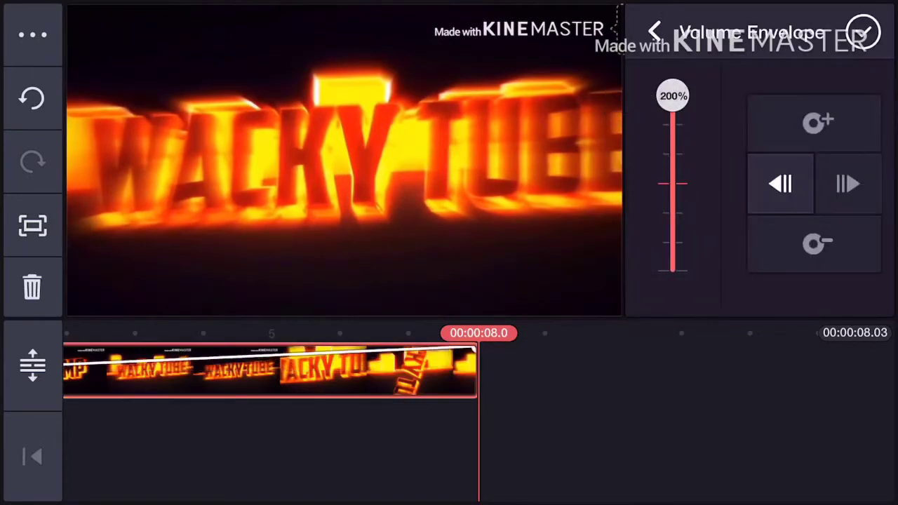
click(33, 457)
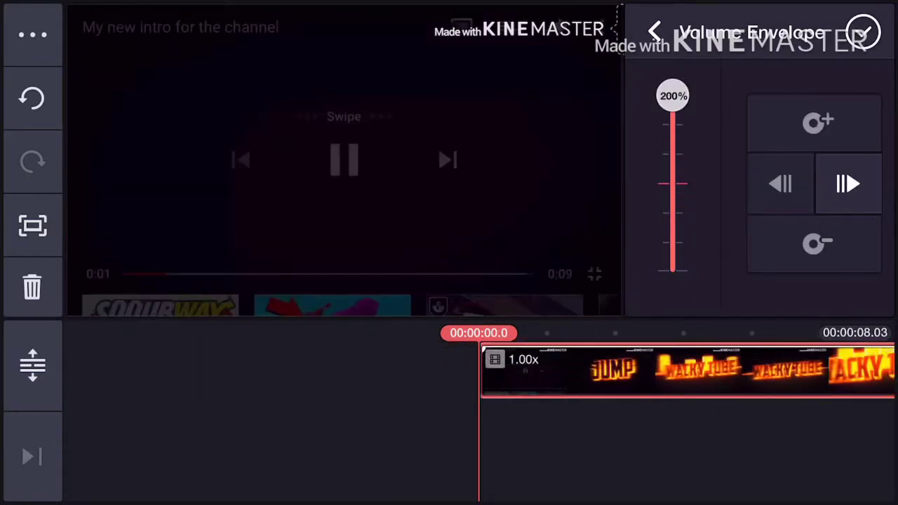
click(33, 457)
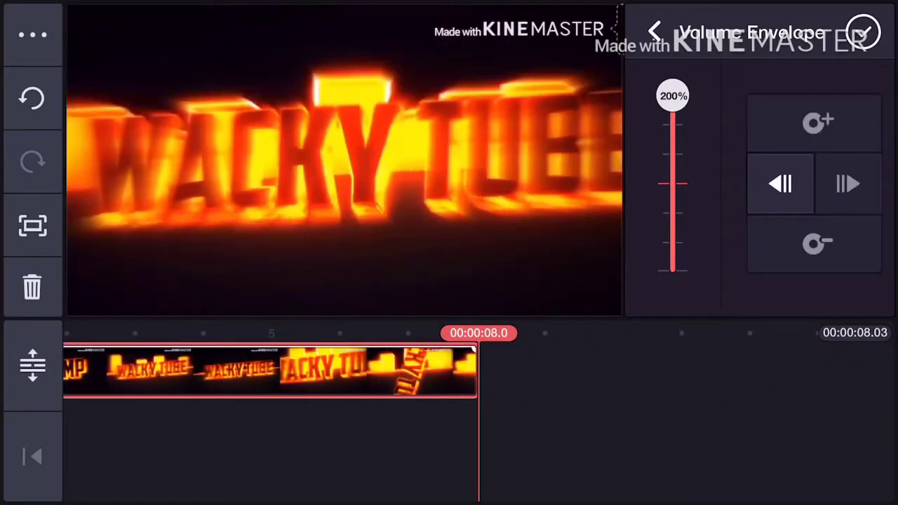
click(861, 32)
click(32, 456)
click(869, 272)
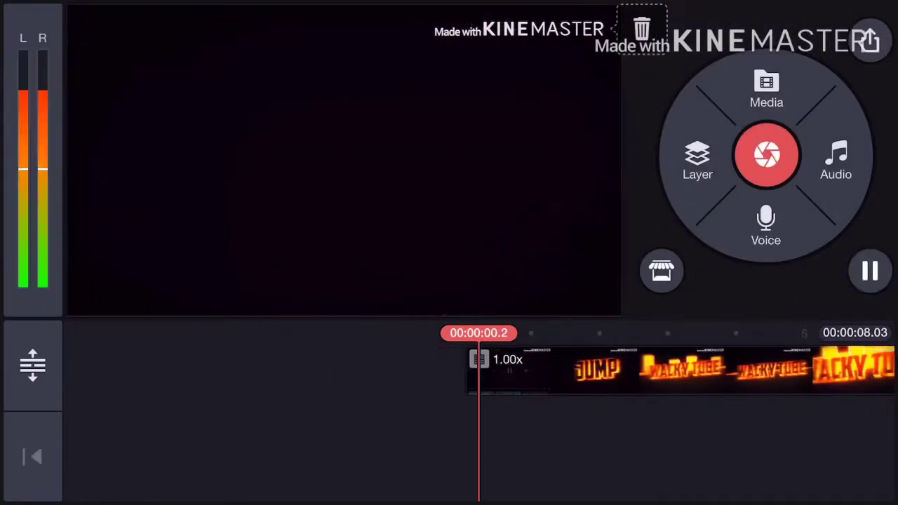